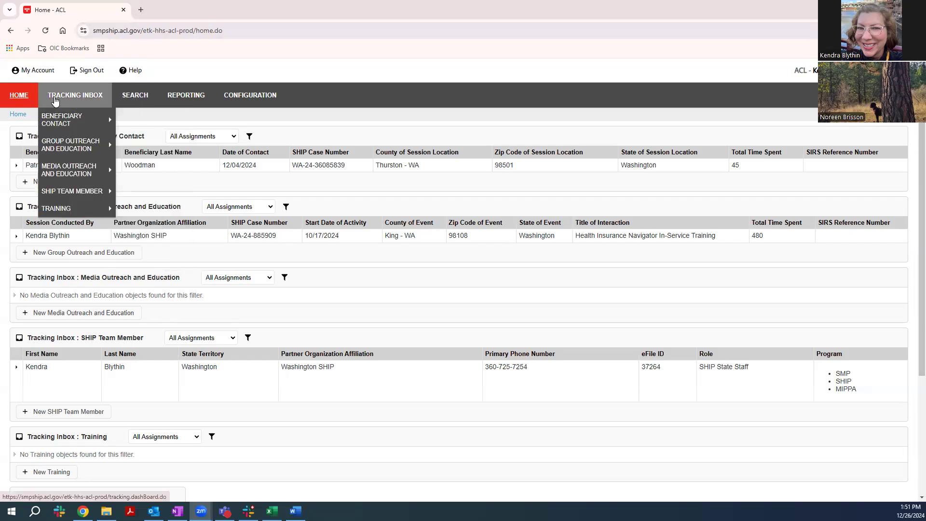
Open the advanced search for Media Outreach and Education records.
mouse_move(130, 97)
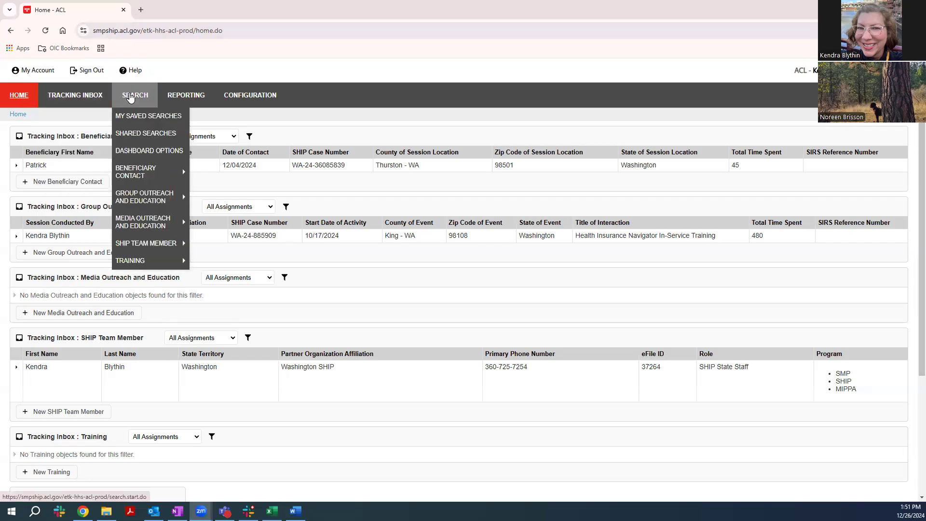
left_click(130, 97)
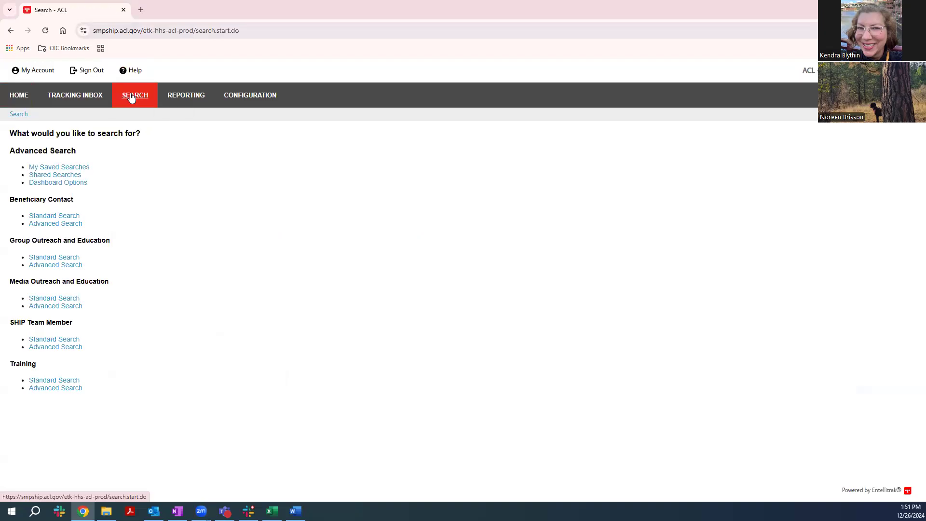
mouse_move(130, 97)
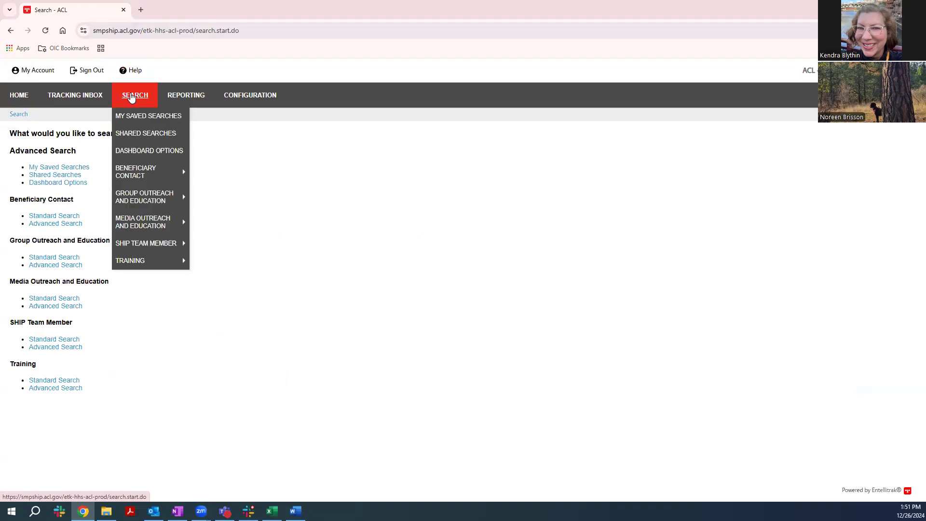
mouse_move(139, 225)
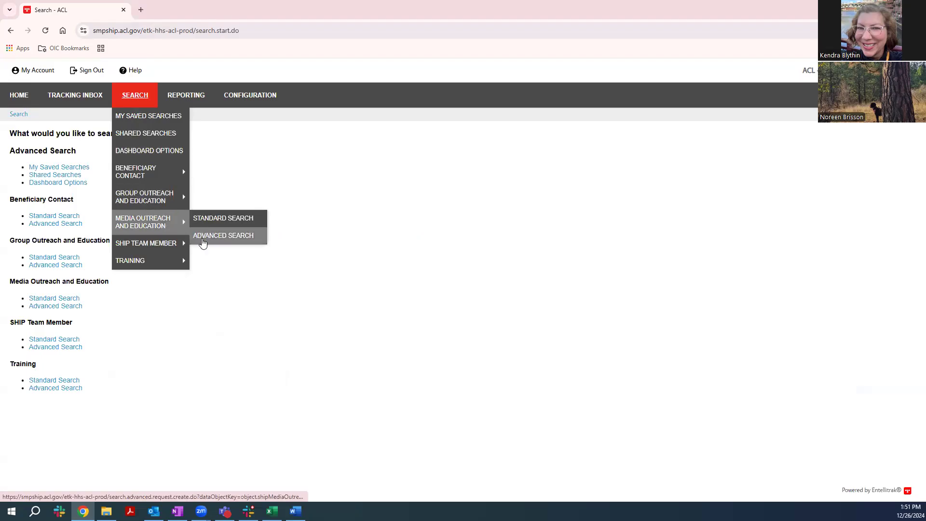
left_click(208, 237)
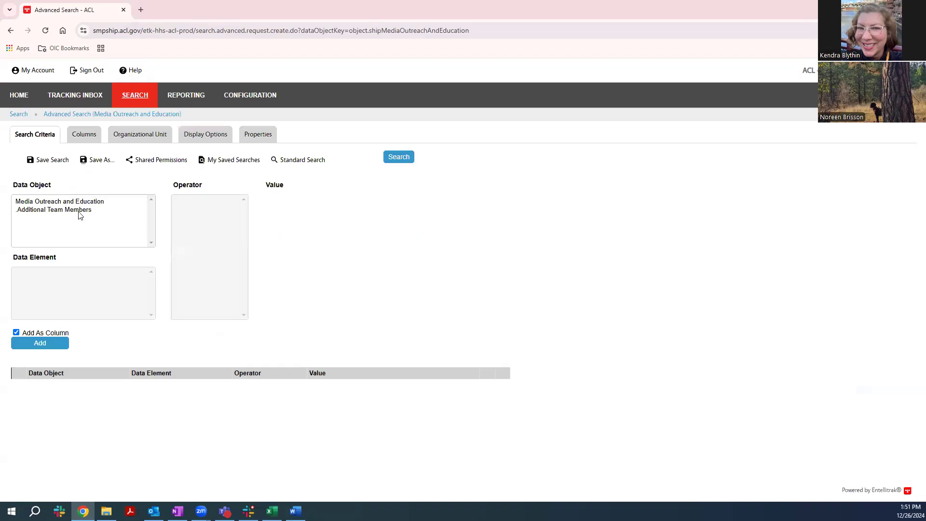
Start a search criterion on the Media Outreach and Education element Start Date of Activity with the BETWEEN operator.
left_click(48, 201)
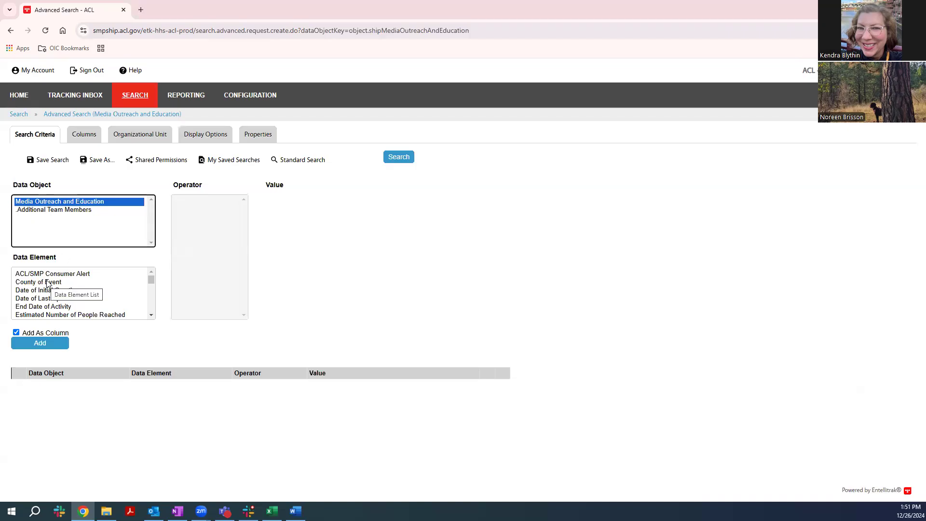
scroll(50, 284, "down", 2)
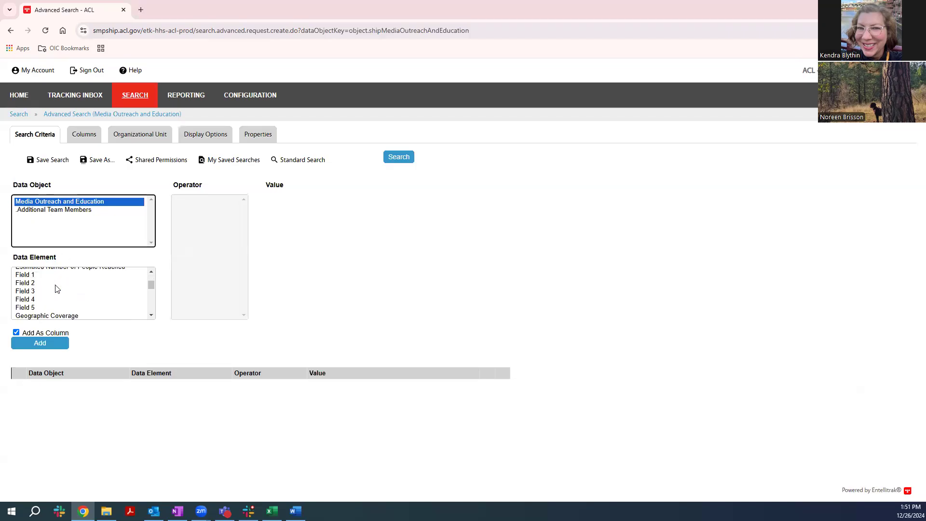
scroll(56, 289, "down", 3)
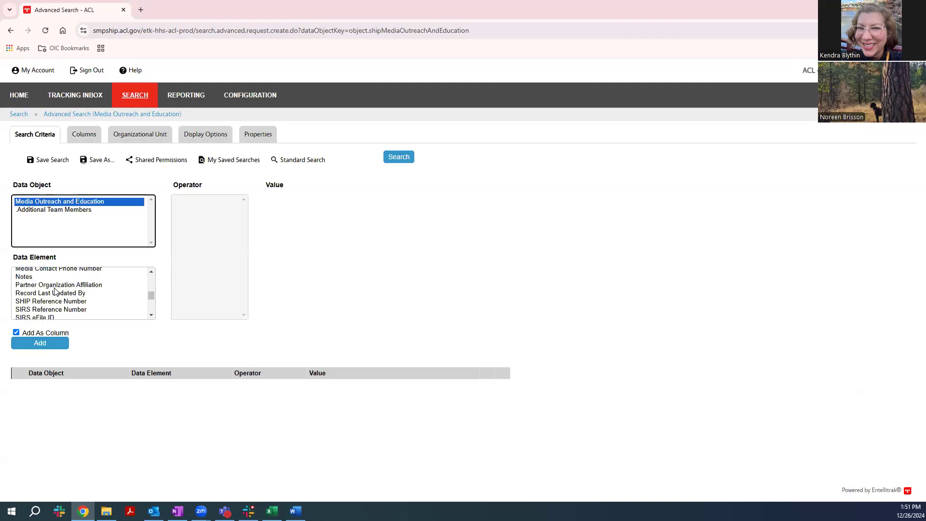
scroll(55, 290, "down", 2)
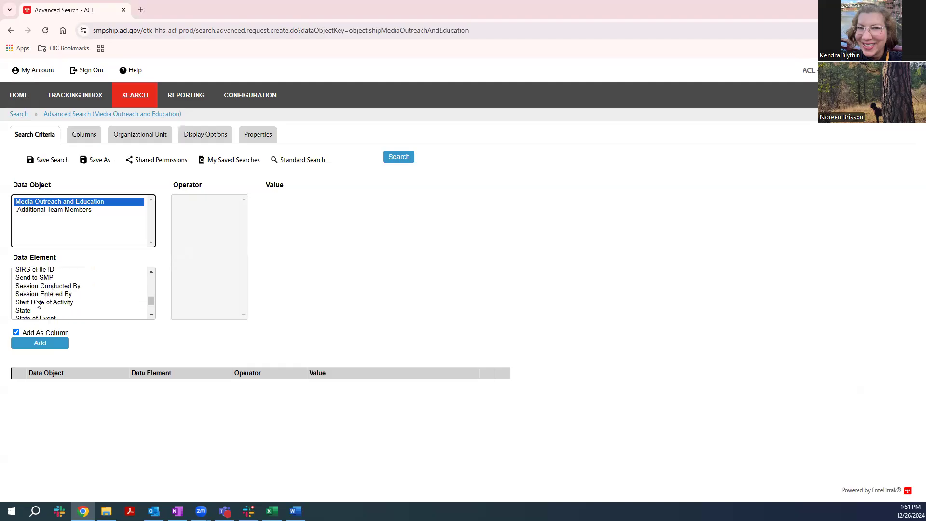
left_click(38, 302)
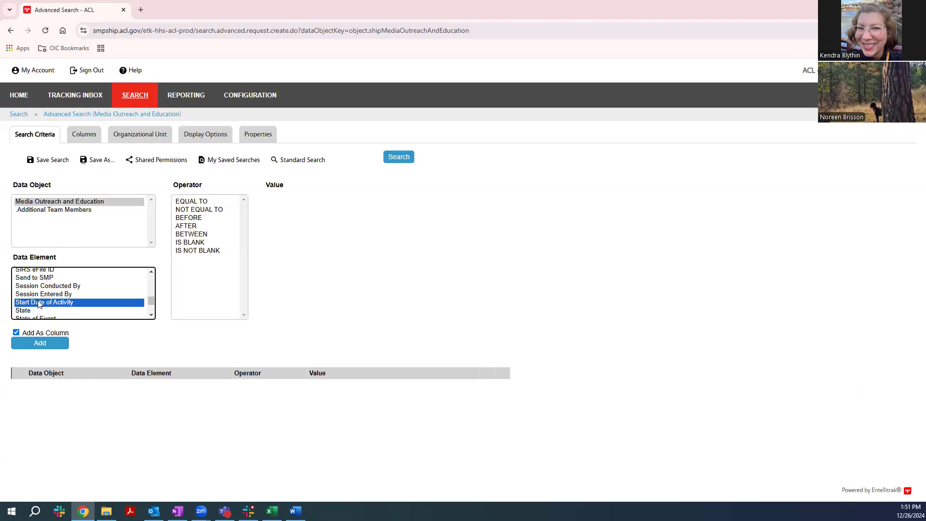
left_click(190, 235)
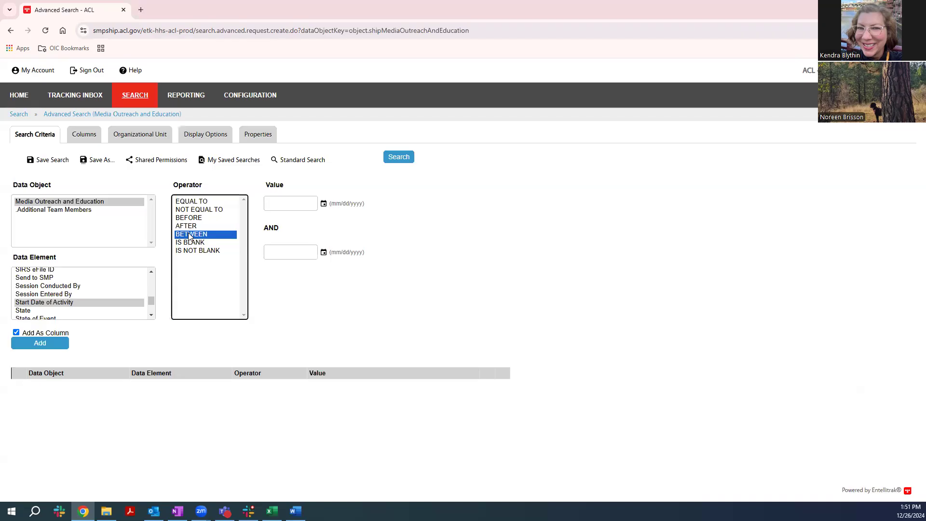
Enter 10/1/2024 and 12/31/24 as the start and end values of the date range.
left_click(281, 205)
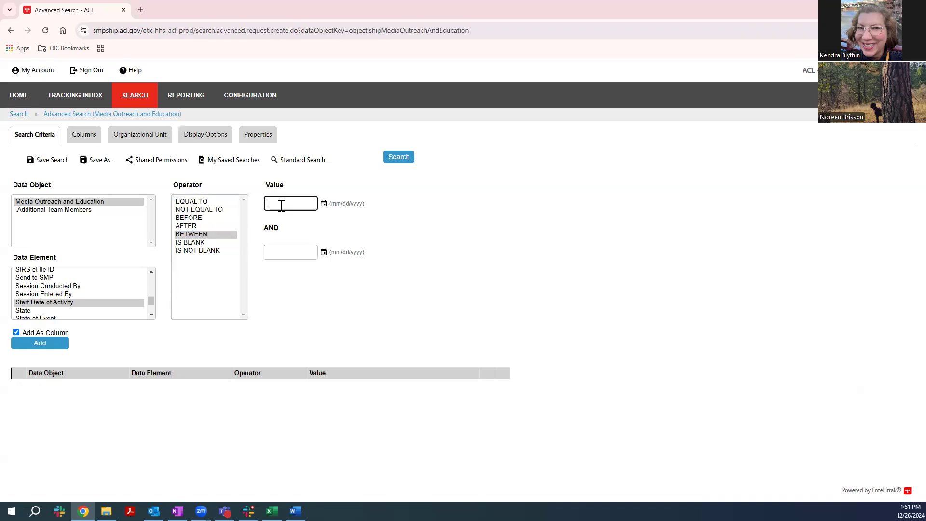
type("10/1/2024")
left_click(269, 251)
type("12/31/24")
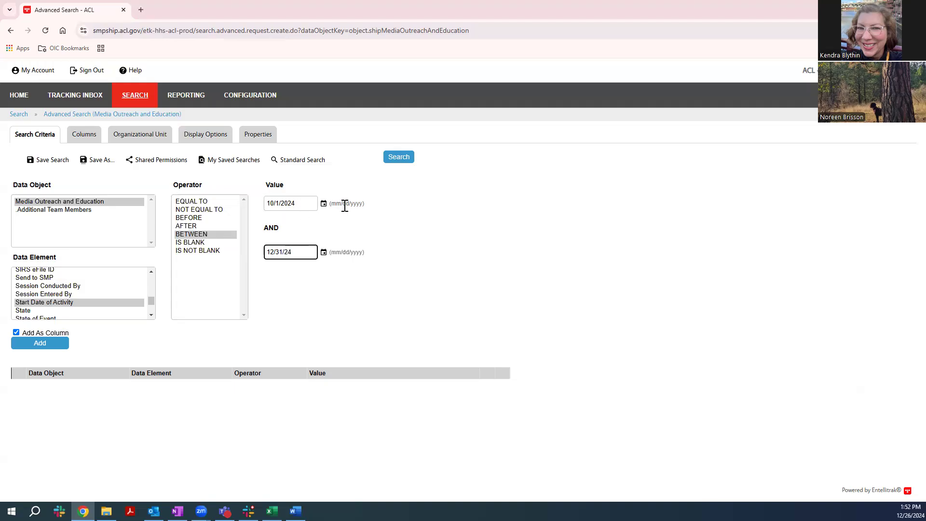
Rewrite the date range in full format as 10/01/2024 and 12/31/2024 and add the criterion to the search.
left_click(276, 203)
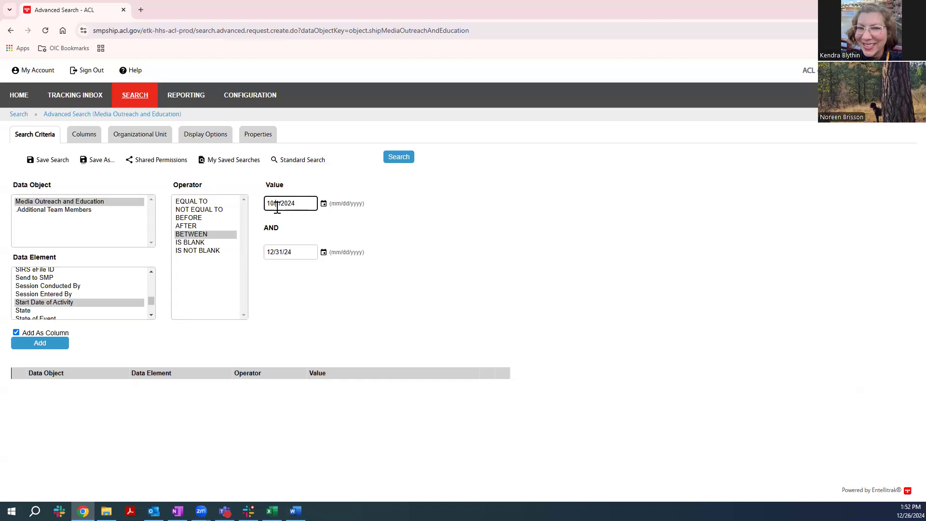
type("0")
left_click(295, 252)
key("BackSpace")
type("0204")
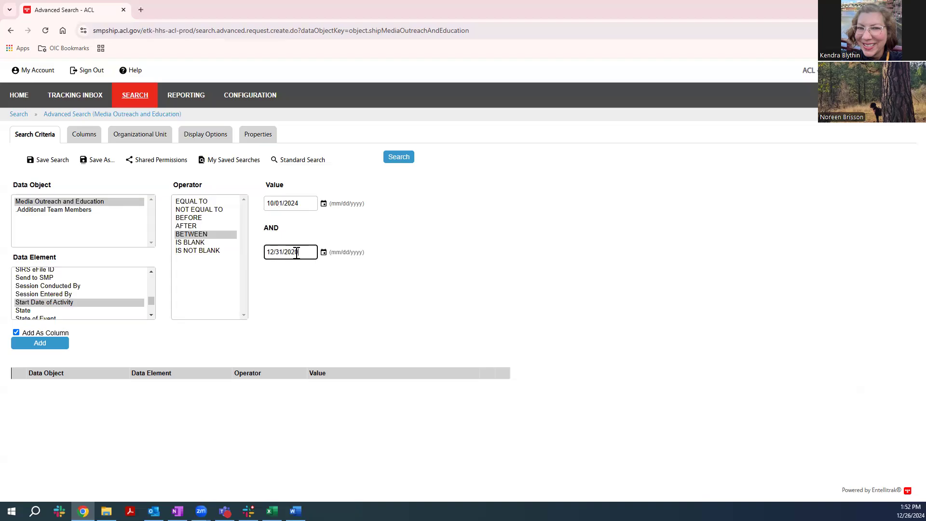
key("BackSpace")
key("BackSpace")
key("BackSpace")
type("24")
left_click(38, 346)
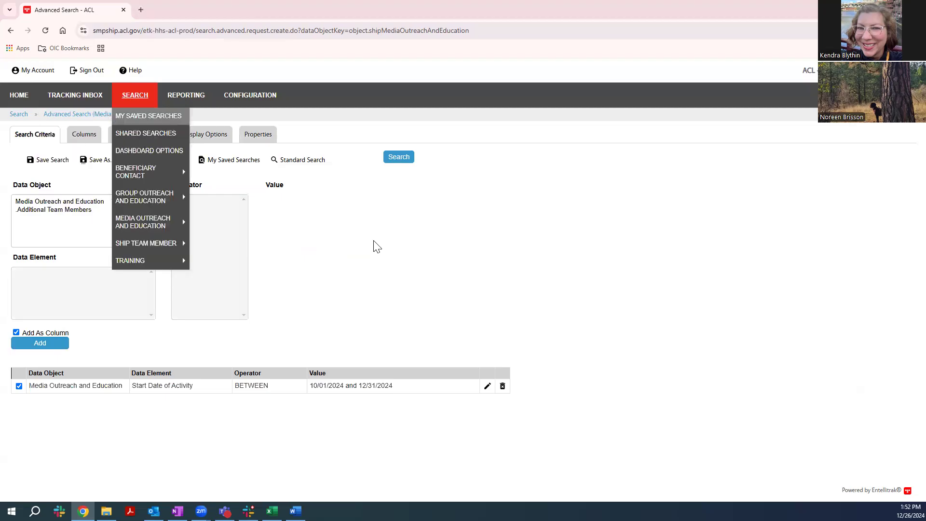
Add County of Event and MIPPA as result columns, placing both ahead of Start Date of Activity in that order.
left_click(87, 135)
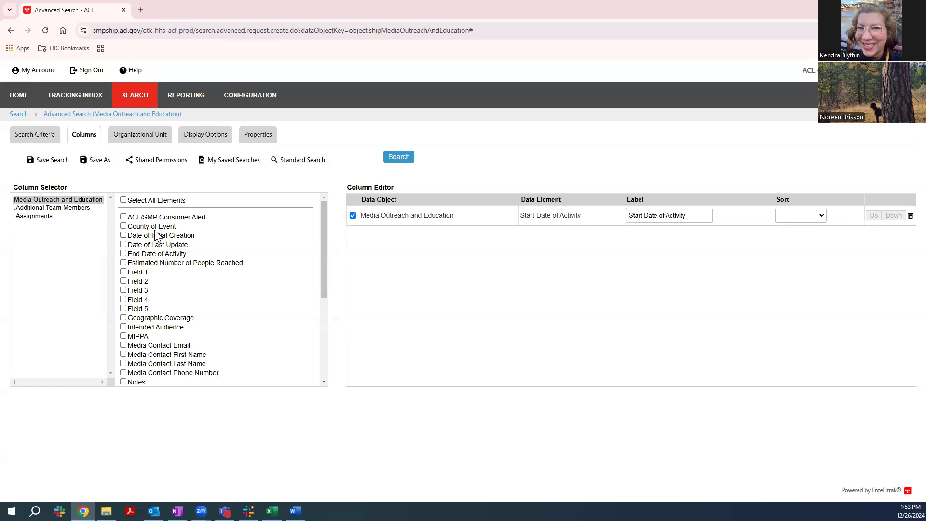
left_click(123, 226)
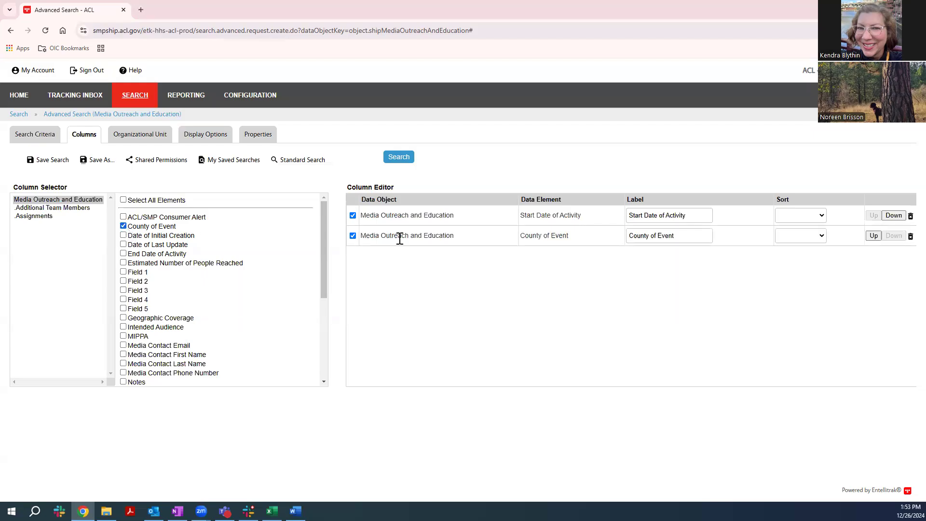
left_click(872, 236)
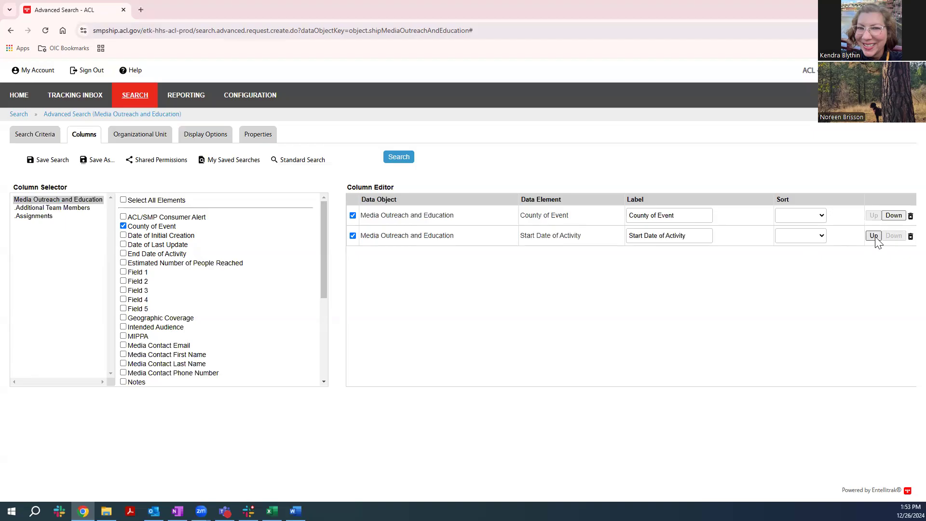
left_click(124, 336)
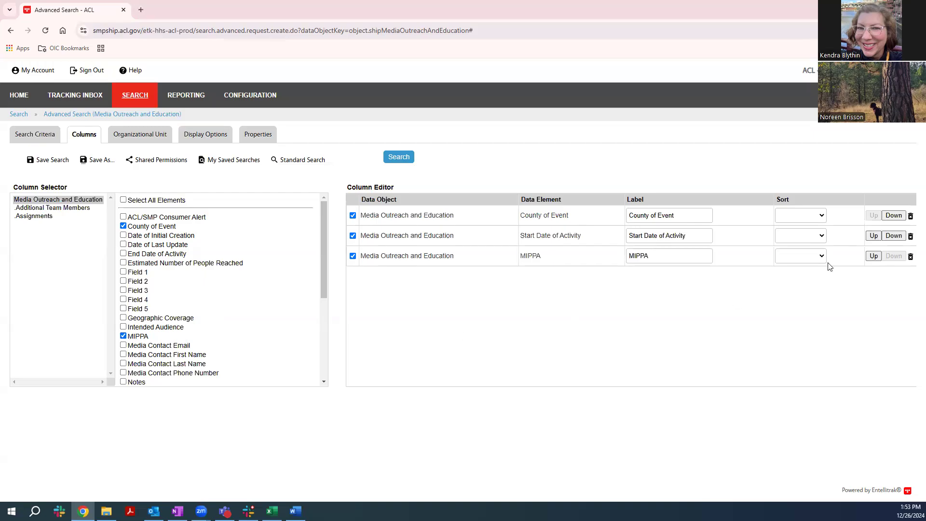
left_click(873, 256)
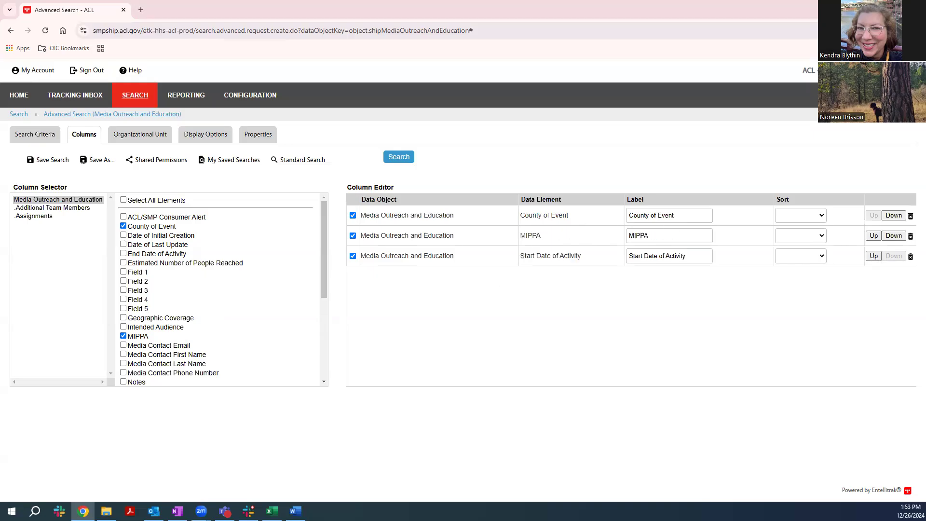
Add the Type of Media column and move it ahead of Start Date of Activity.
scroll(171, 306, "down", 4)
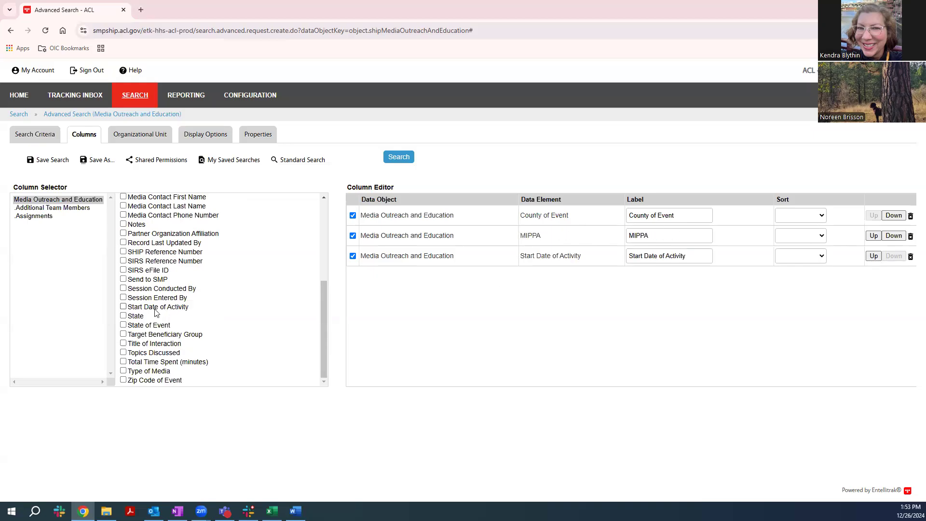
left_click(124, 370)
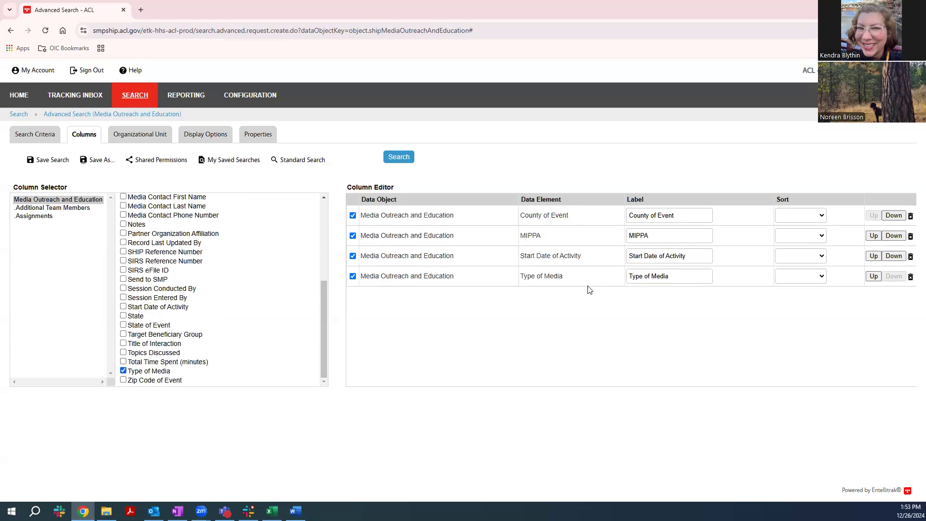
left_click(873, 276)
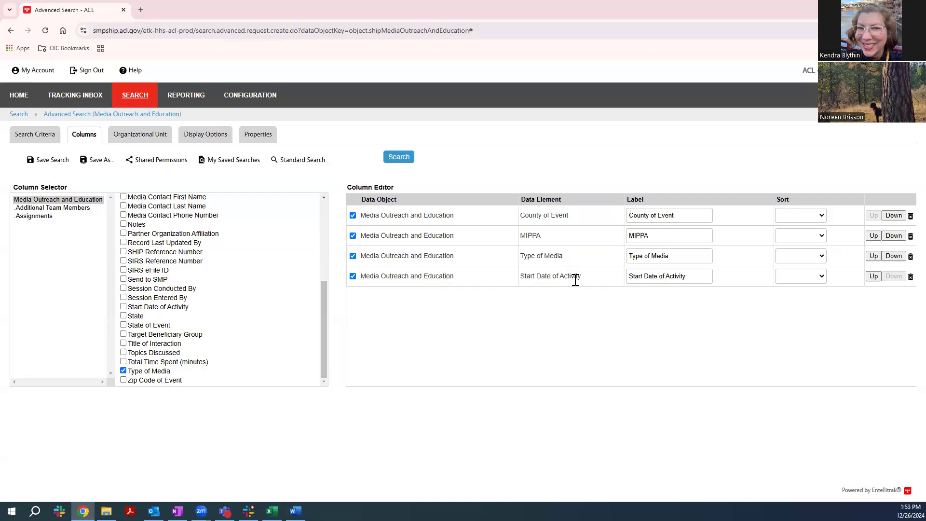
Add Title of Interaction, Intended Audience and Target Beneficiary Group as result columns.
left_click(124, 343)
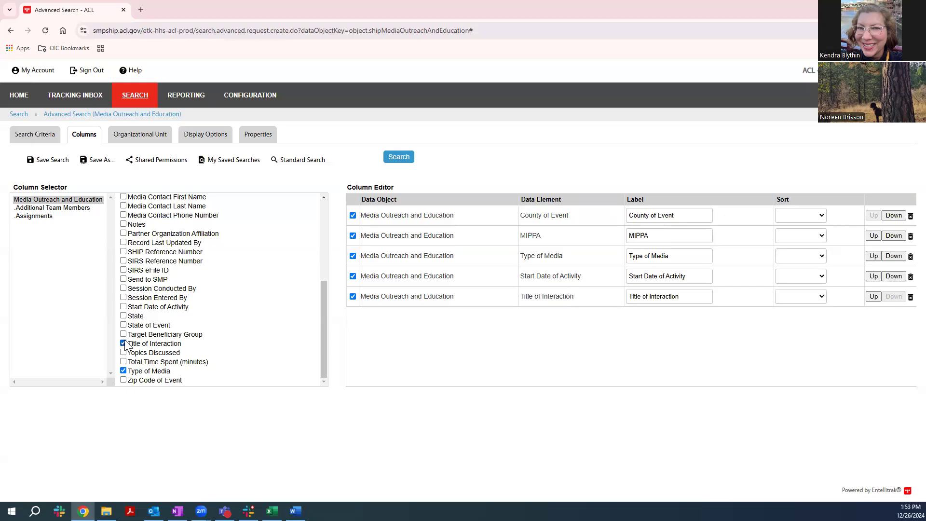
scroll(149, 287, "up", 5)
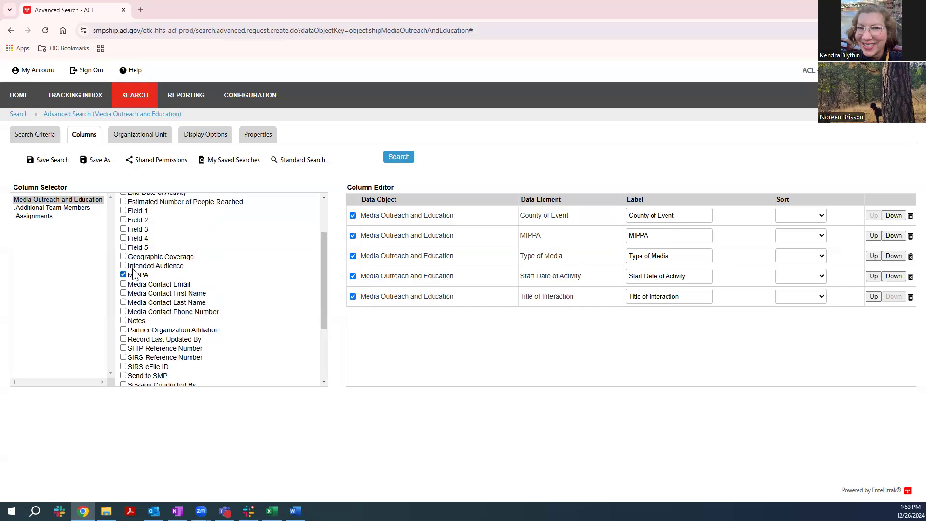
left_click(123, 315)
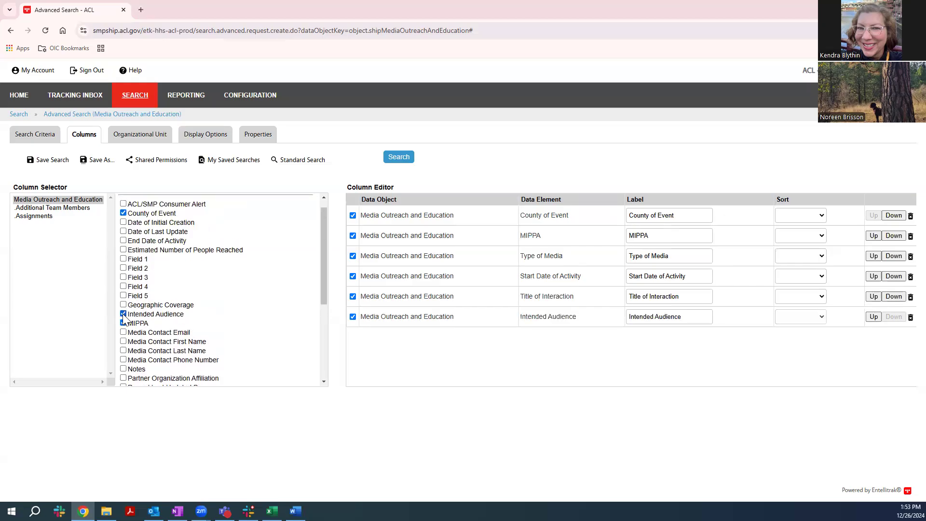
scroll(124, 323, "down", 3)
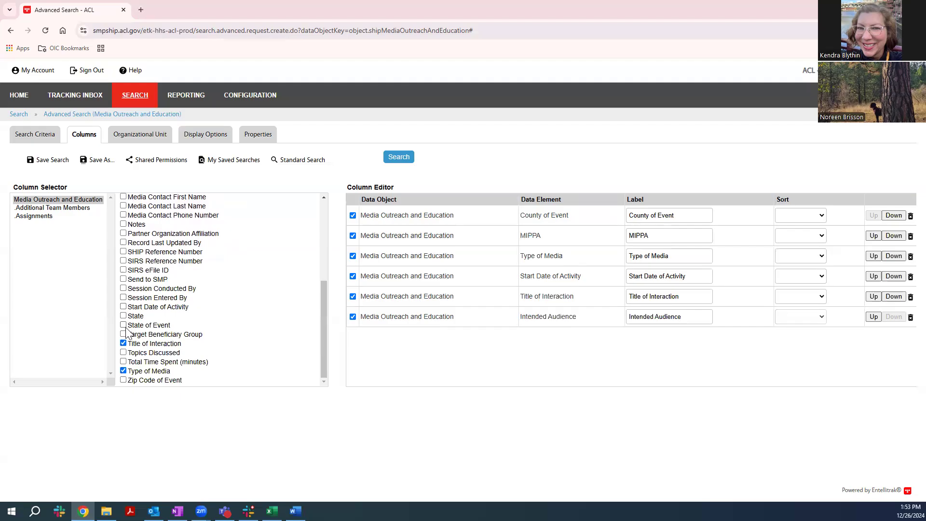
left_click(124, 334)
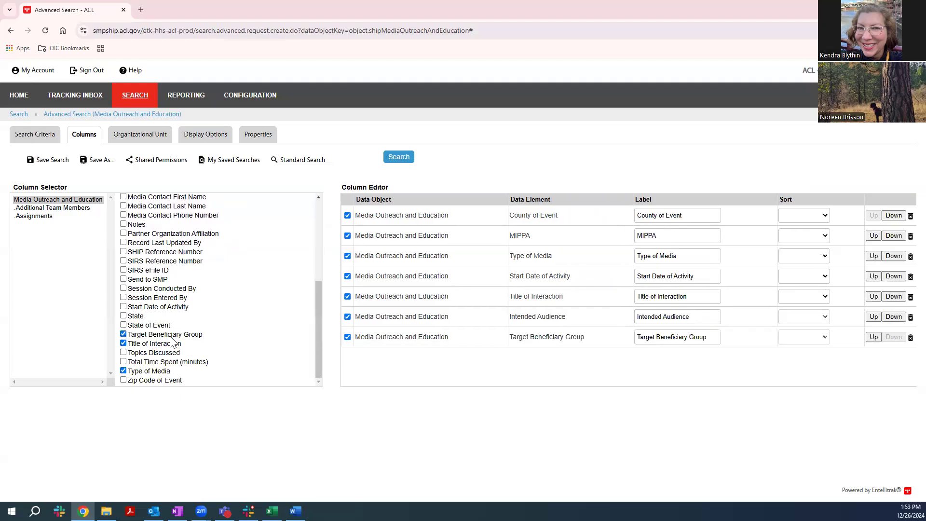
Add Estimated Number of People Reached, Topics Discussed and SHIP Reference Number as result columns.
scroll(172, 336, "up", 3)
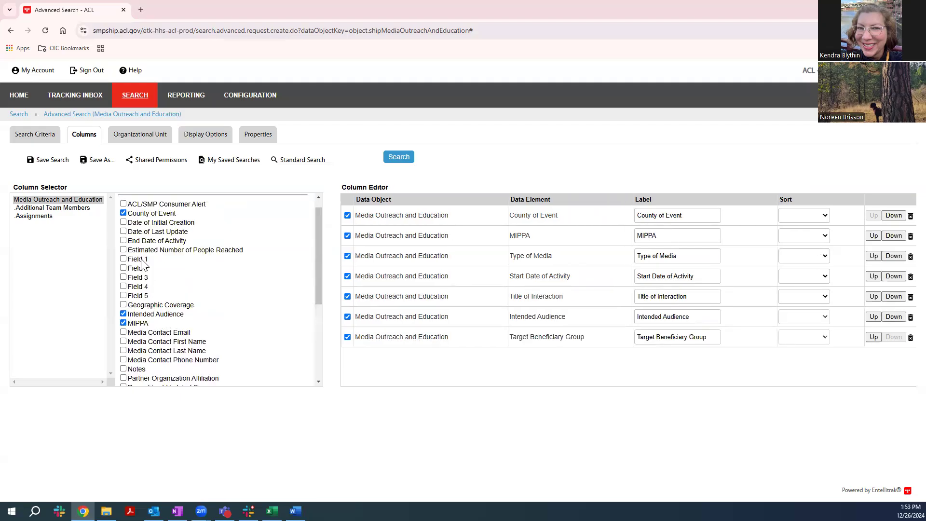
left_click(123, 250)
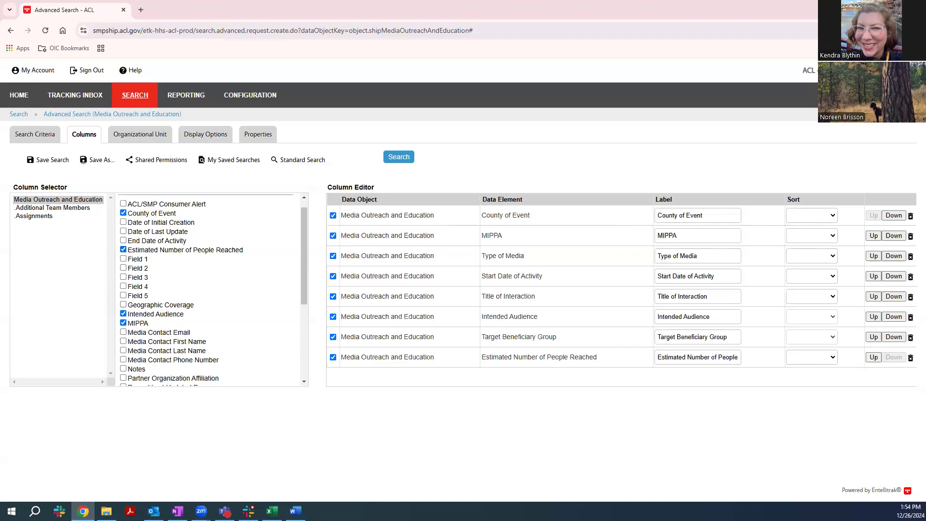
scroll(141, 352, "down", 2)
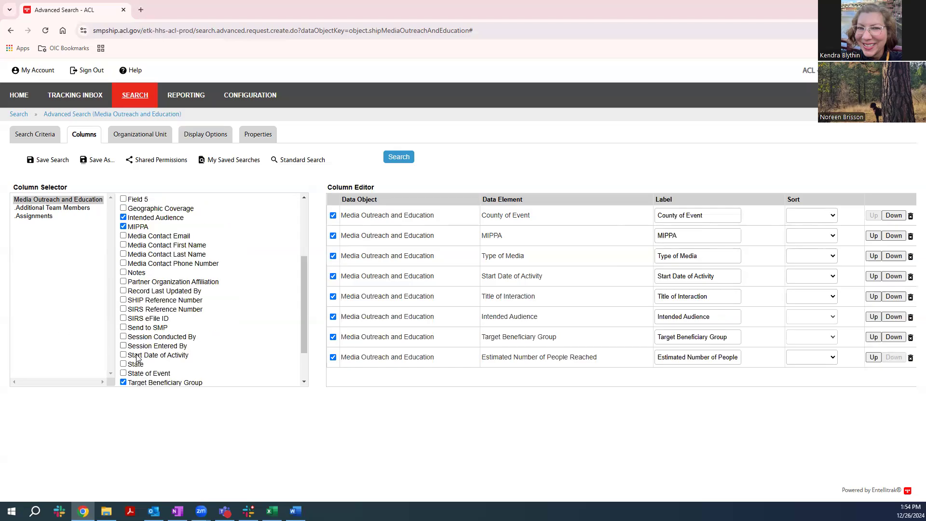
scroll(124, 350, "down", 2)
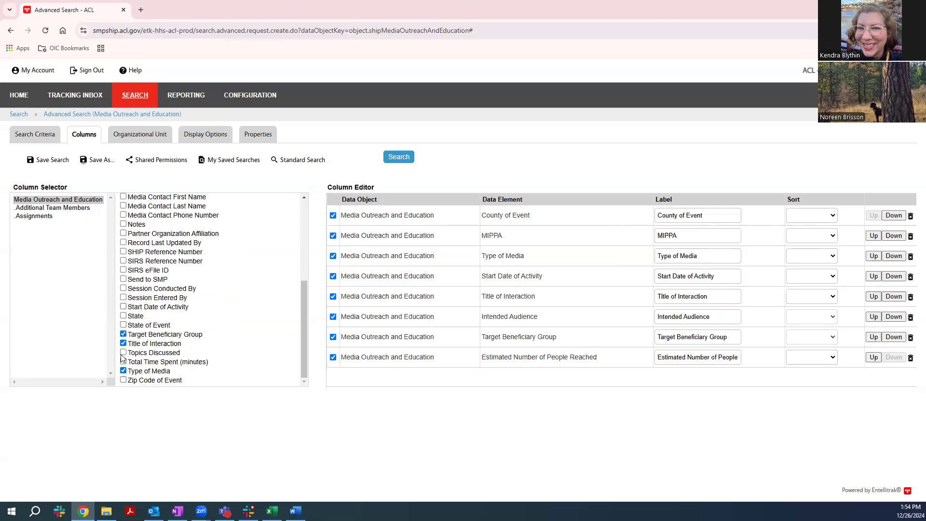
left_click(124, 352)
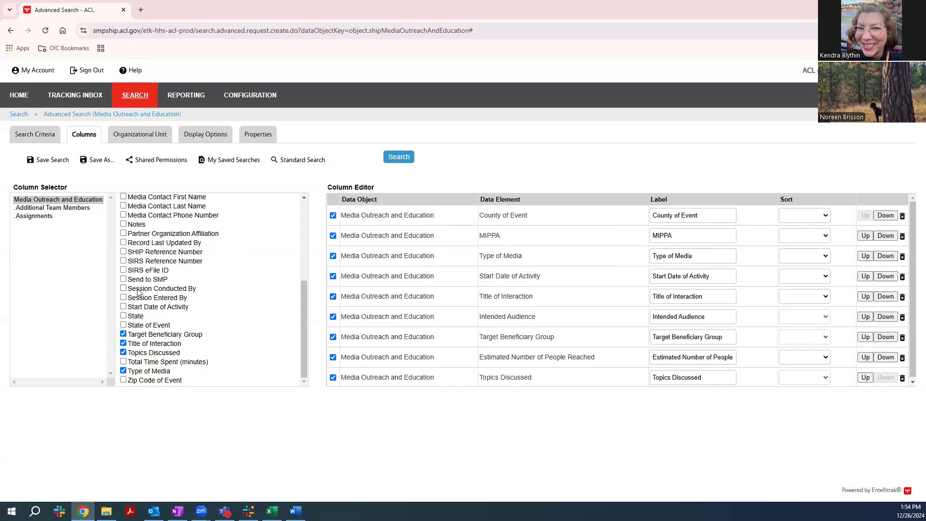
left_click(127, 252)
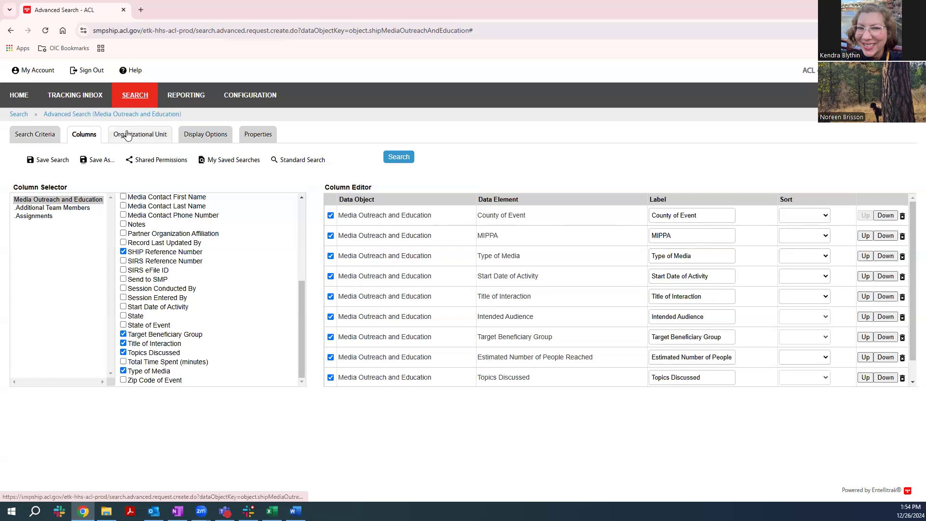
Restrict the search to the Aging & Long Term Care of Ea Wa organizational unit under Washington SHIP.
left_click(158, 137)
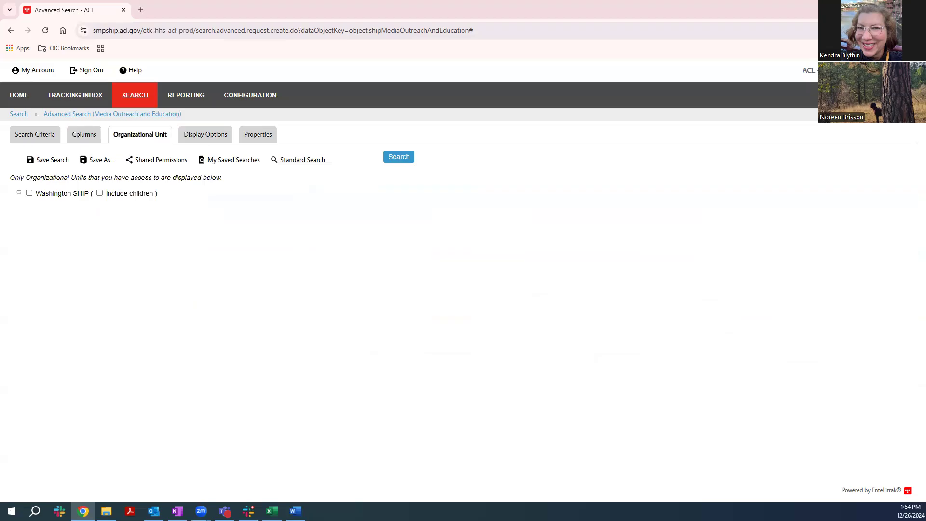
left_click(19, 193)
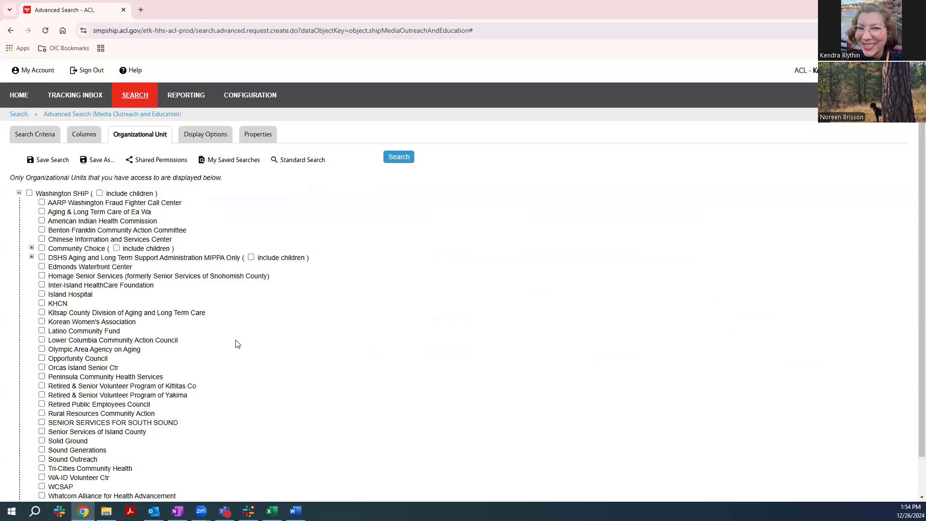
left_click(42, 213)
Keep the default display options and name the search "24-Q4 ALTCEW Media Outreach Report" in its properties.
left_click(208, 139)
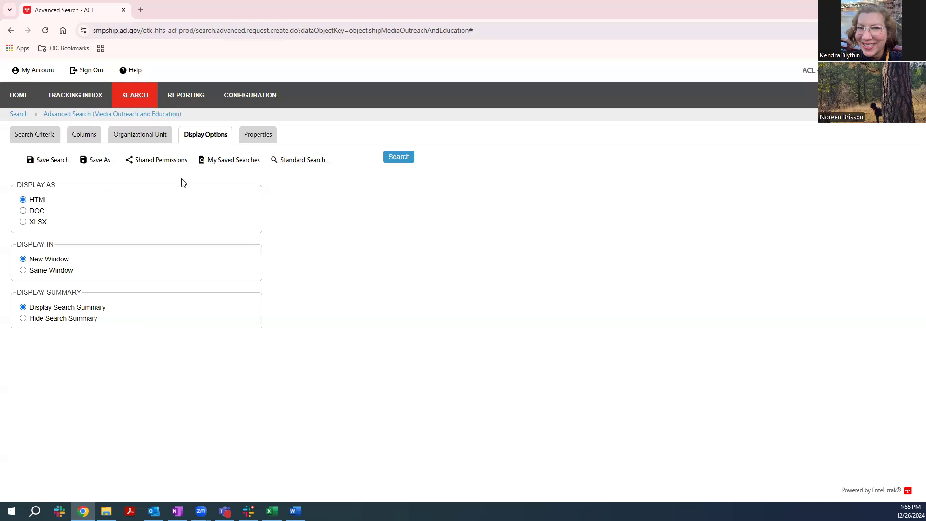
left_click(259, 137)
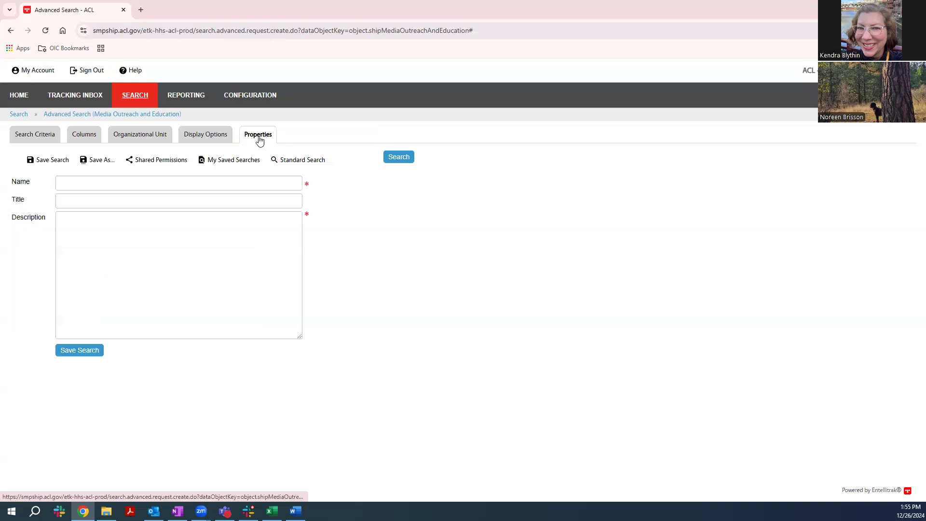
left_click(206, 180)
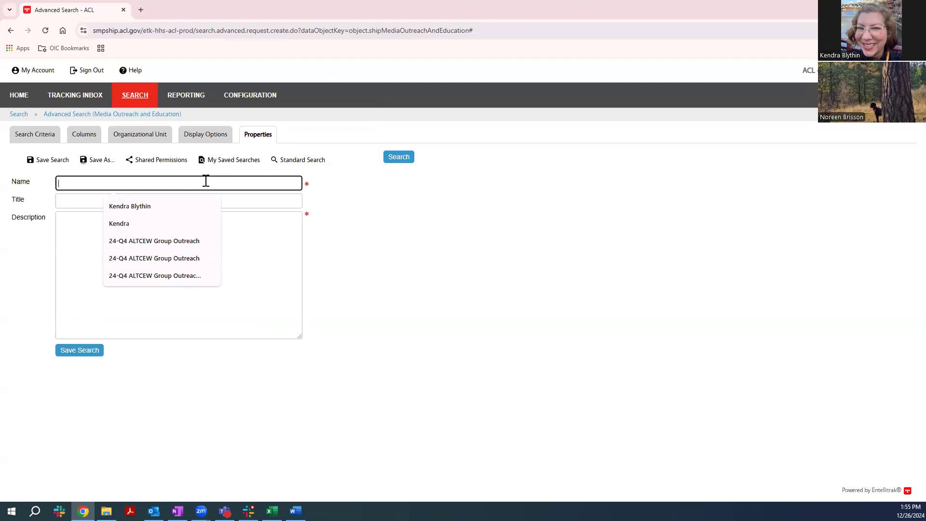
type("24-Q4-")
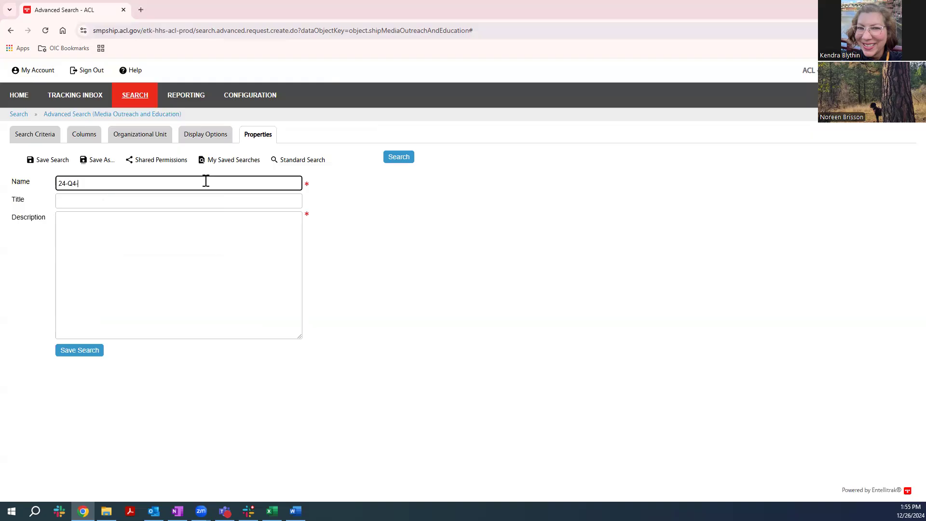
type("ALTCEW")
key("BackSpace")
key("BackSpace")
key("BackSpace")
key("BackSpace")
key("BackSpace")
key("BackSpace")
key("BackSpace")
type("ALTCEW")
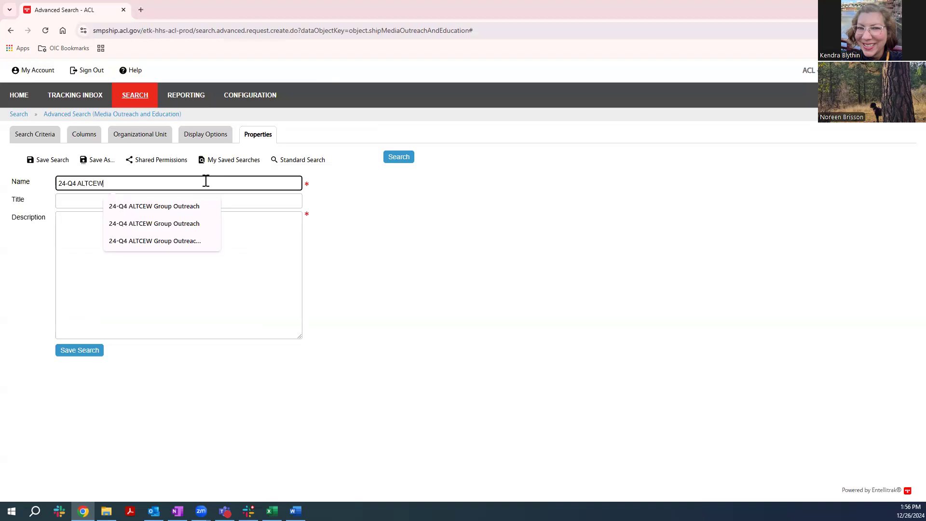
type(" Media Outreac")
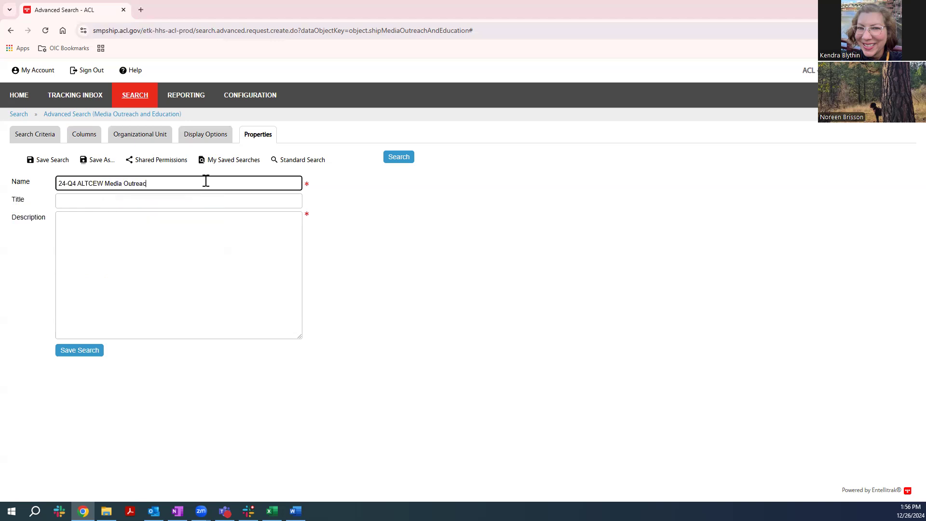
type("h Report")
Save the search with its name copied into the description, and run it.
left_click_drag(199, 183, 24, 189)
key("ctrl+c")
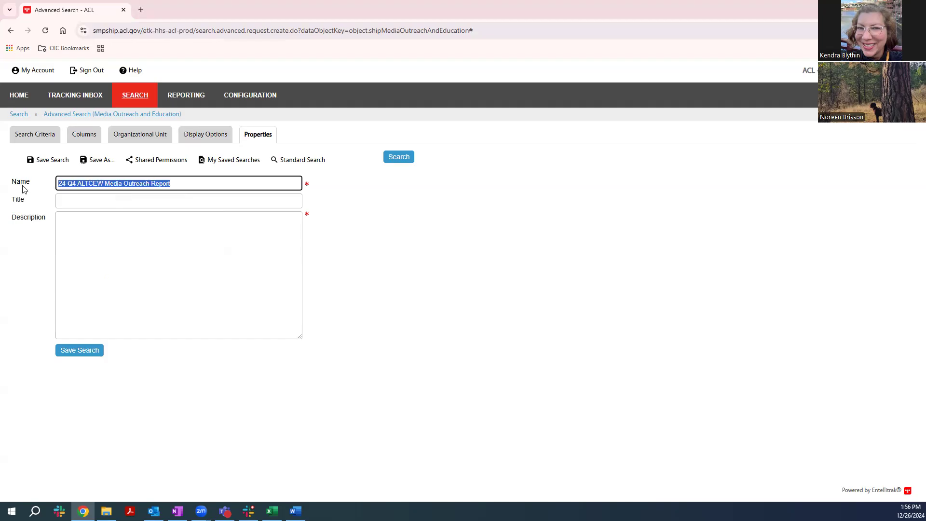
left_click(79, 233)
key("ctrl+v")
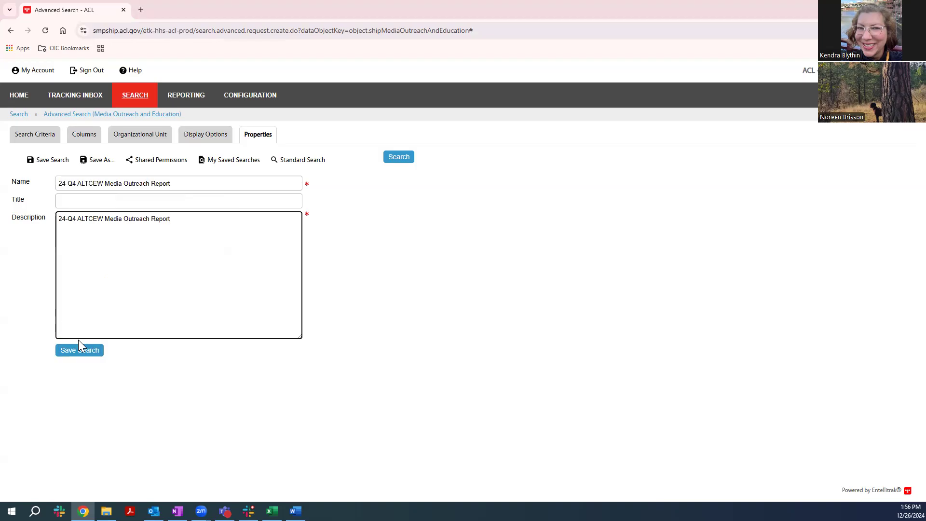
left_click(75, 350)
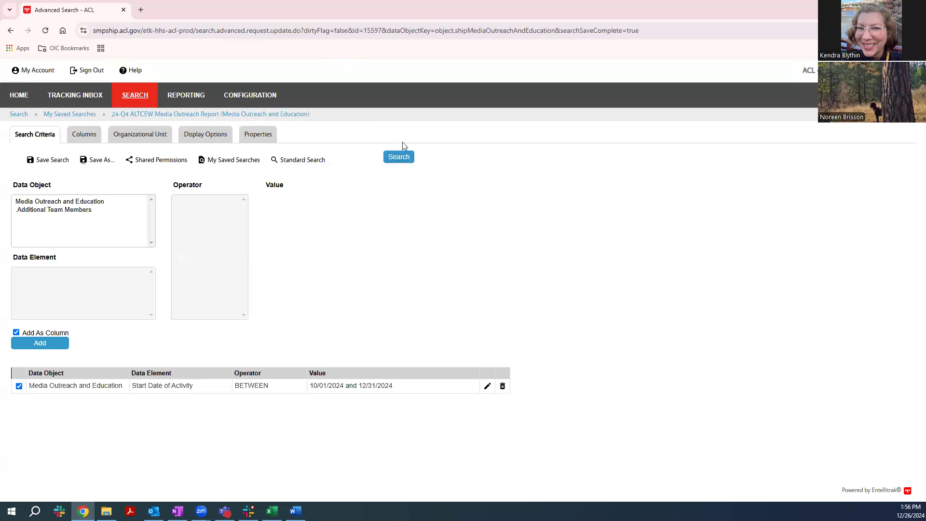
left_click(399, 158)
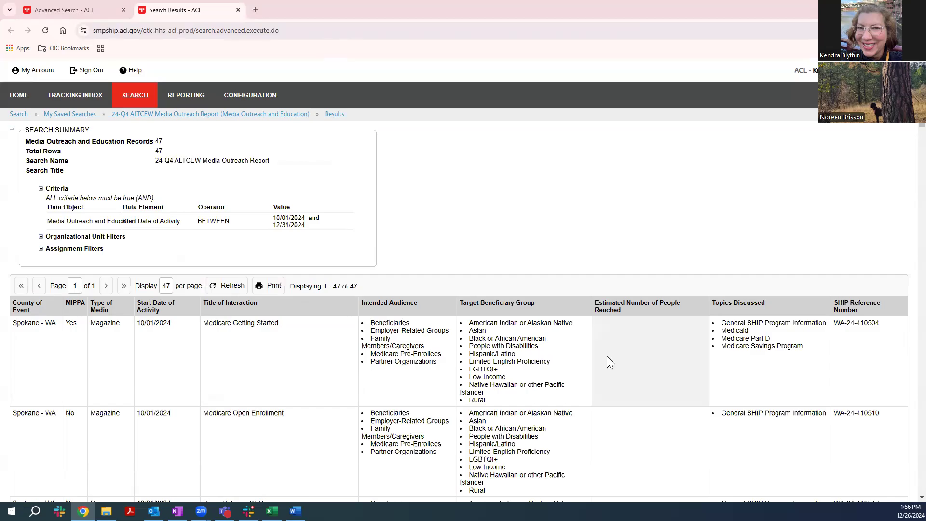
Examine the county, MIPPA status, media type and other column values throughout the list of media outreach results.
scroll(606, 361, "down", 5)
scroll(277, 404, "down", 4)
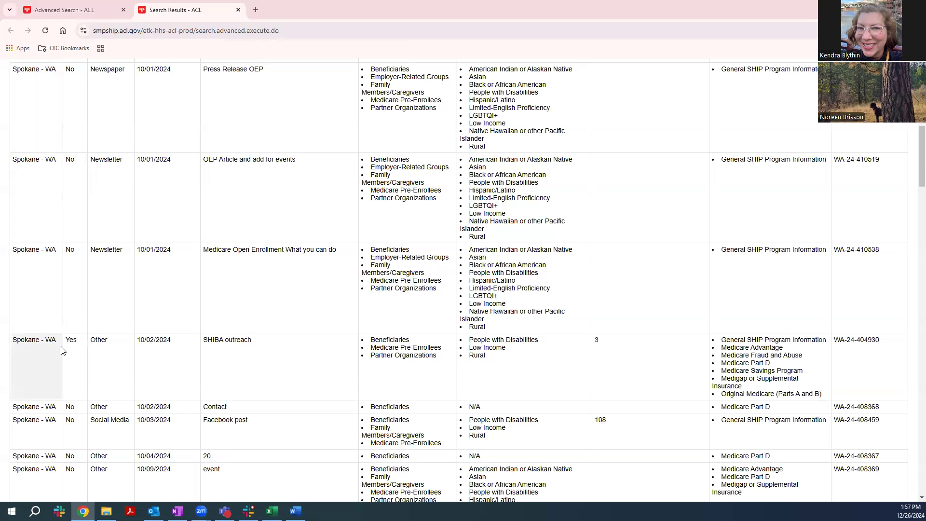
scroll(69, 367, "down", 1)
scroll(71, 373, "down", 7)
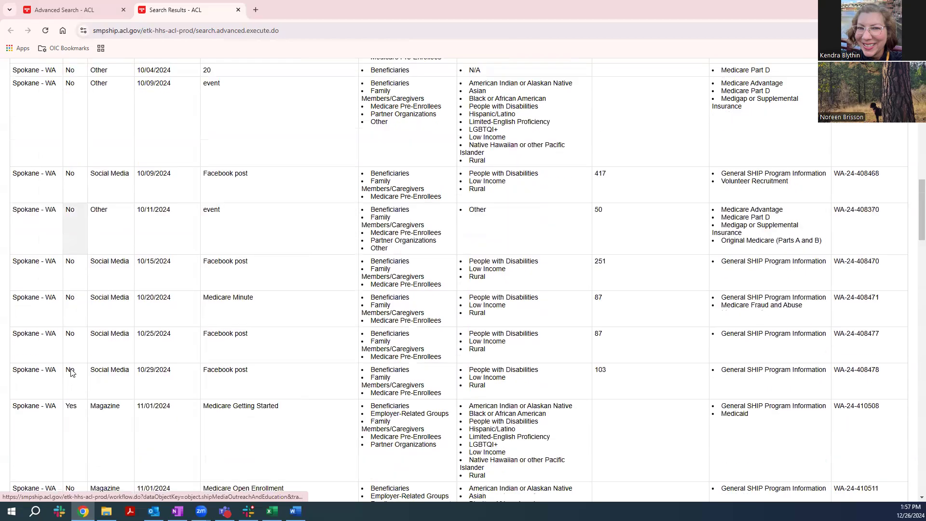
scroll(71, 373, "down", 6)
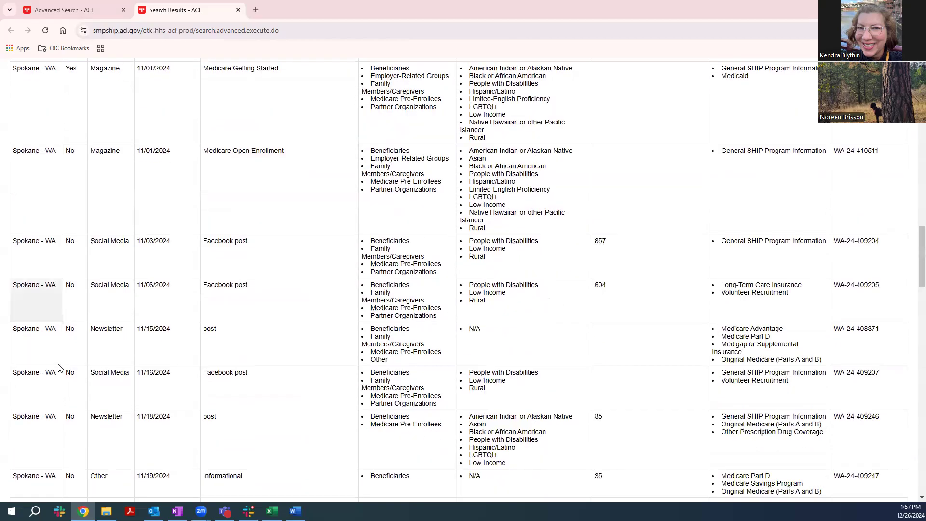
scroll(51, 379, "down", 5)
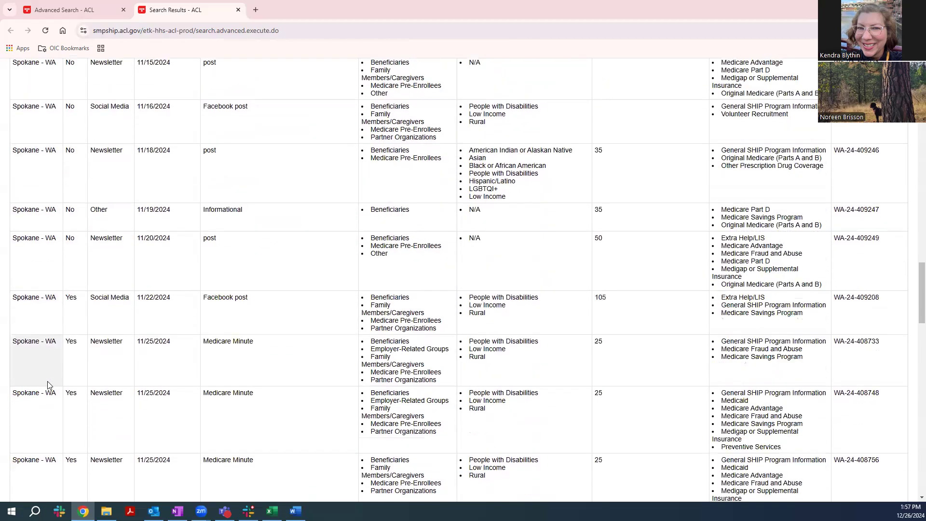
scroll(66, 414, "down", 6)
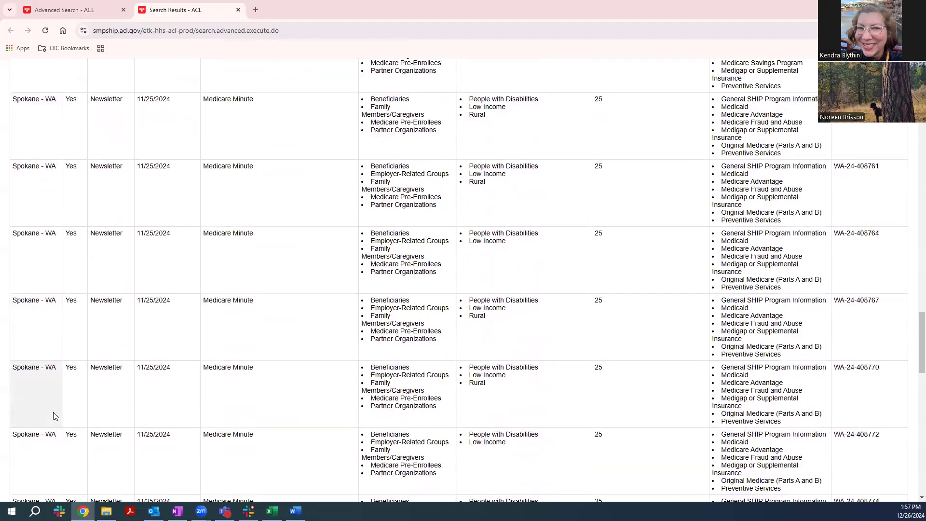
scroll(50, 416, "down", 5)
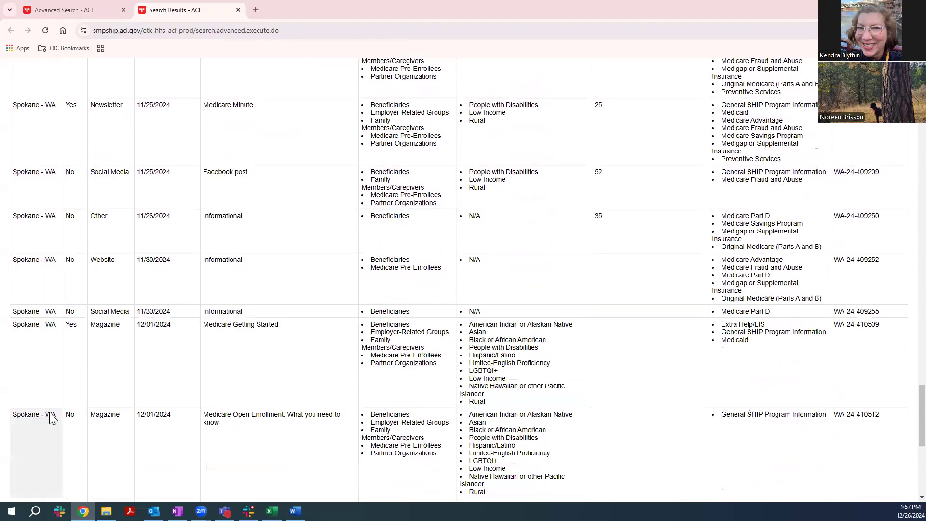
scroll(49, 413, "up", 5)
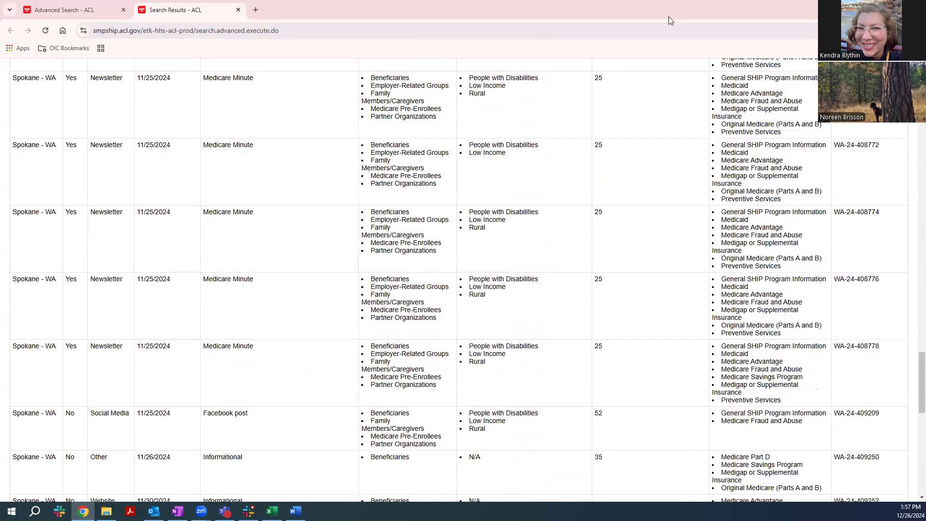
scroll(212, 208, "up", 20)
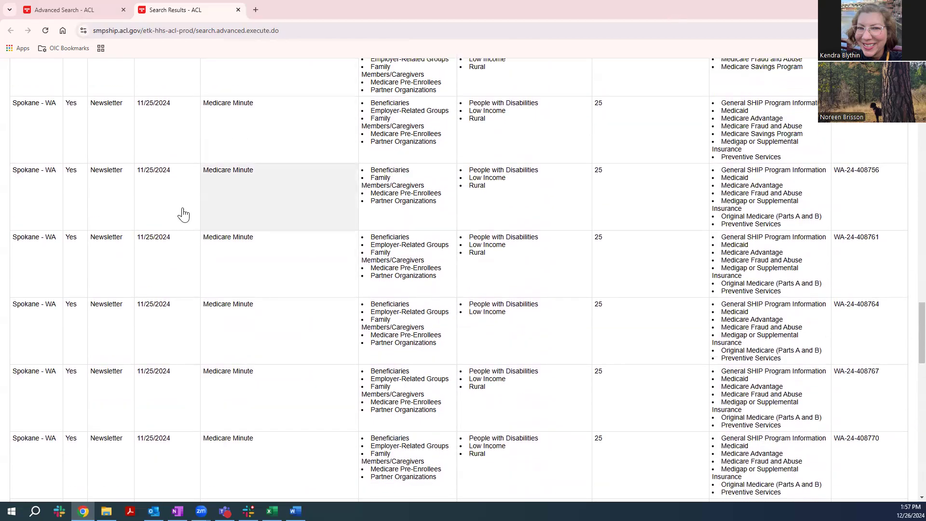
scroll(301, 146, "up", 3)
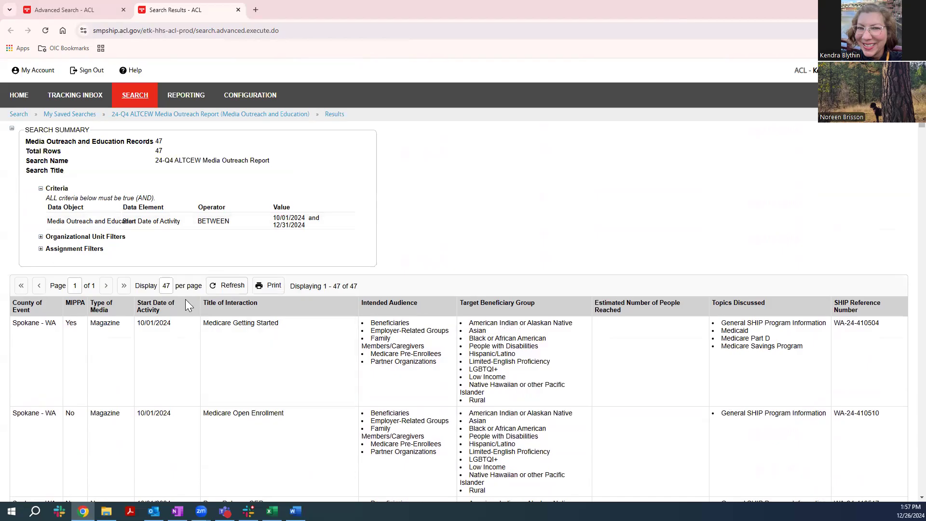
Print the search results to a PDF named "24-Q4 ALTCEW Media Outreach Report" in the STARS folder.
left_click(271, 288)
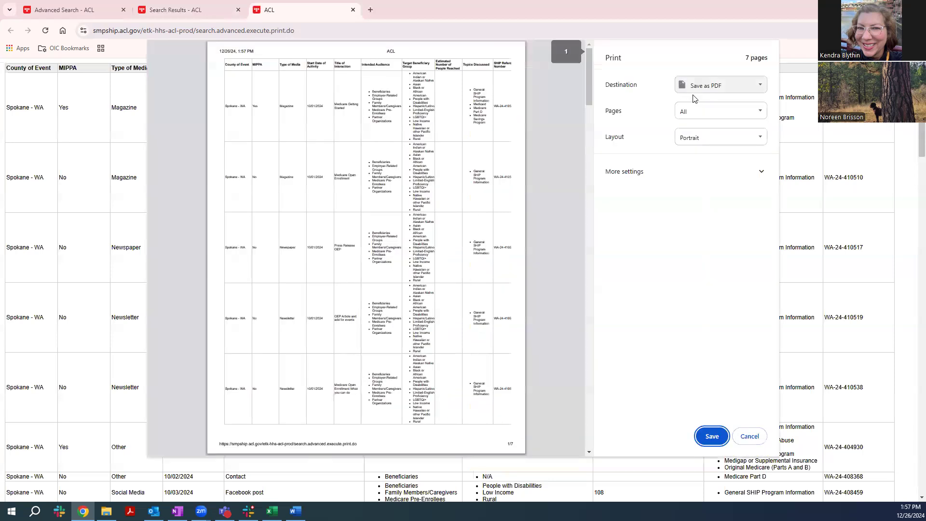
left_click(712, 435)
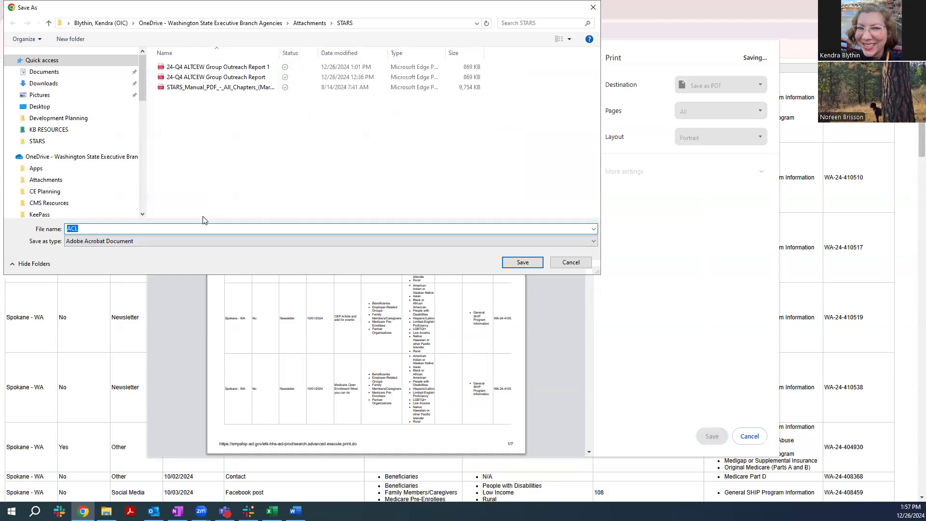
type("2")
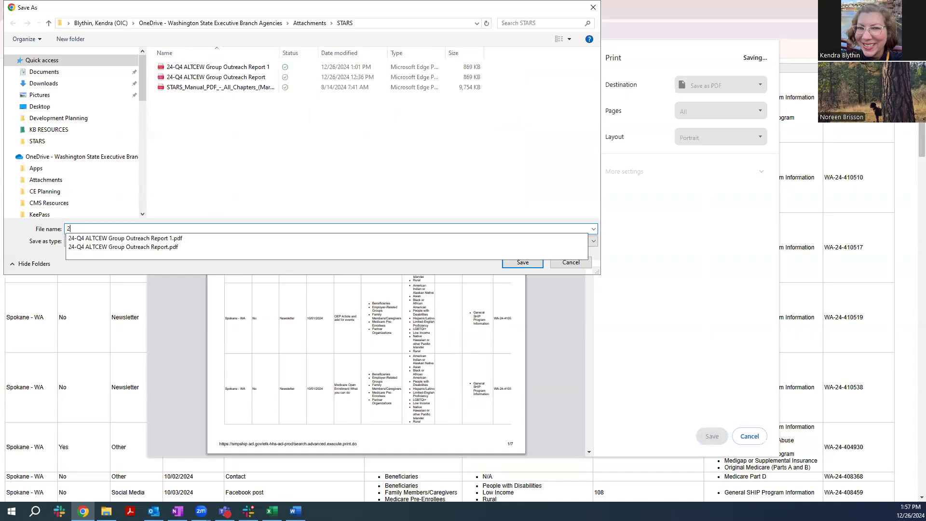
type("4-Q4 AL")
type("TCEW ")
type("Group")
key("BackSpace")
key("BackSpace")
key("BackSpace")
key("BackSpace")
key("BackSpace")
type("Med")
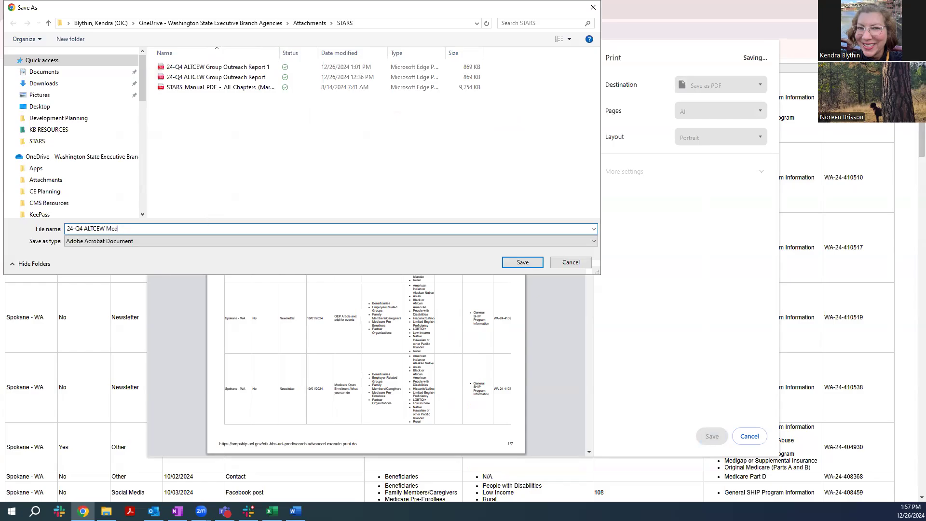
type("ia Outreach Report")
key("Return")
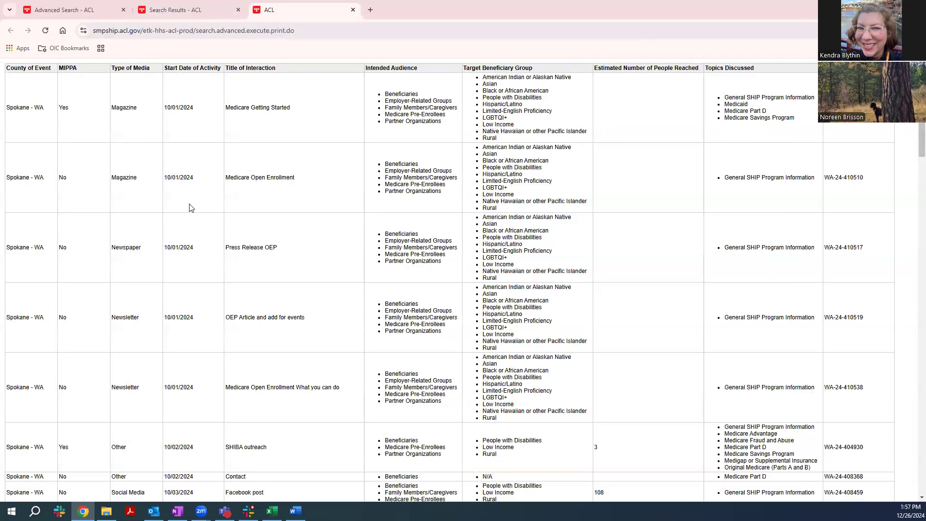